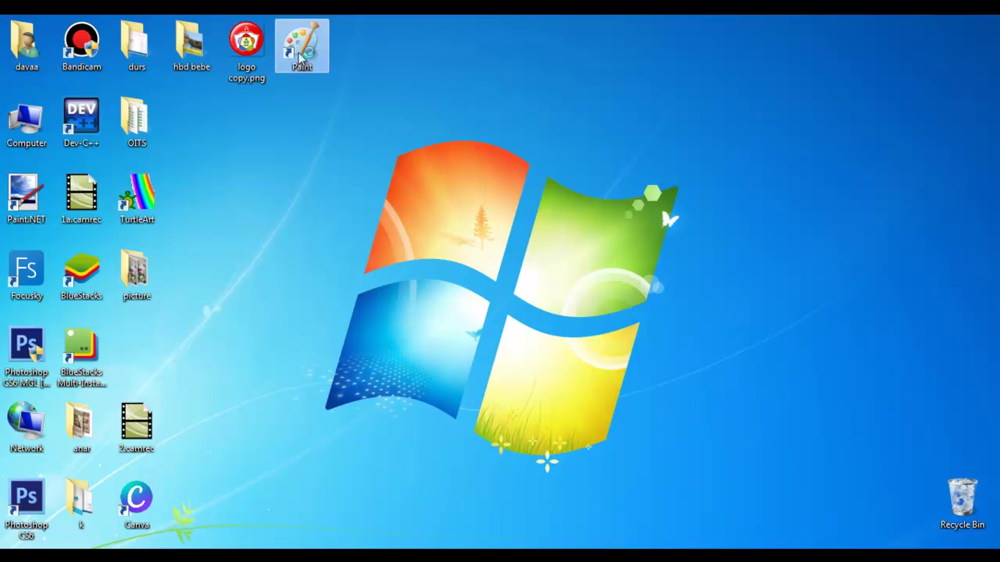
Open Paint and draw a thick black ground line across the full width near the canvas's lower edge
double_click(301, 58)
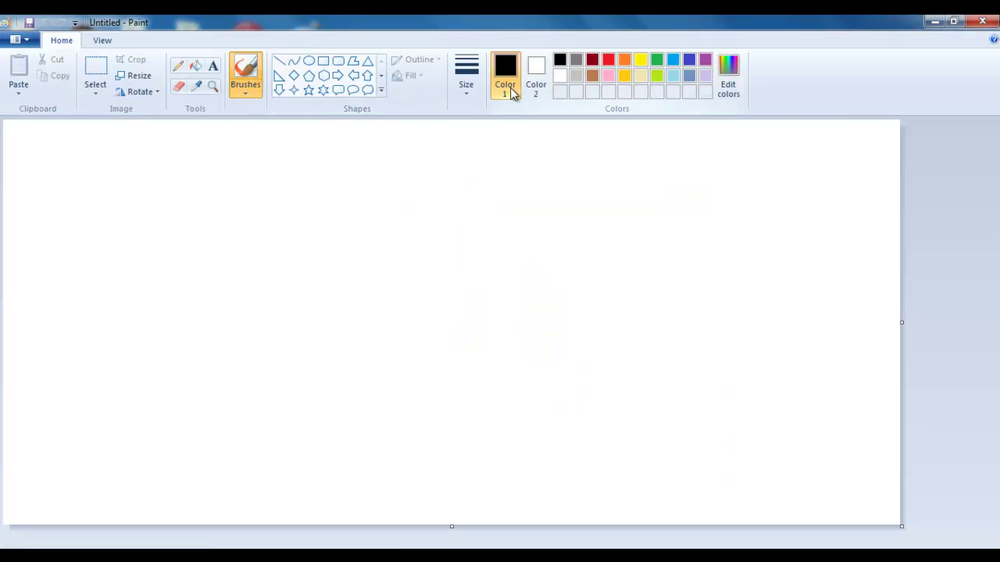
click(280, 63)
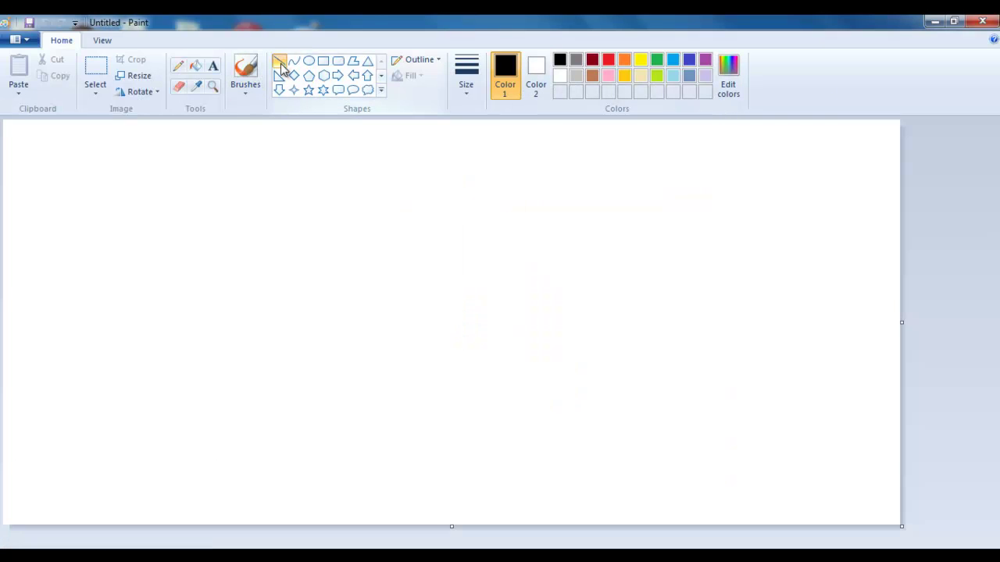
click(464, 86)
click(490, 205)
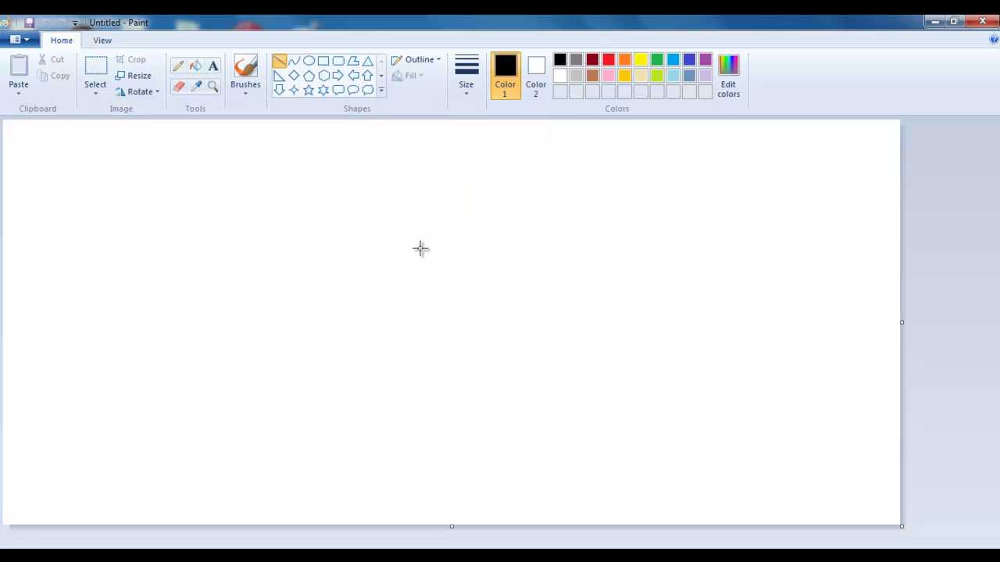
drag(7, 506, 886, 503)
Draw a black-outlined rectangle for the house body standing on the ground line and a wider triangle on top as the roof
click(323, 62)
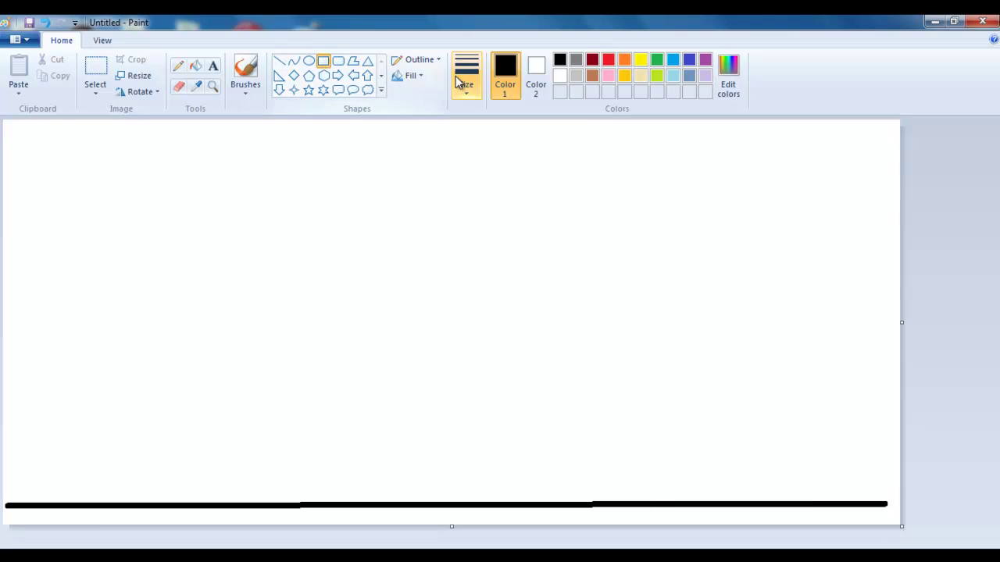
click(466, 82)
click(519, 176)
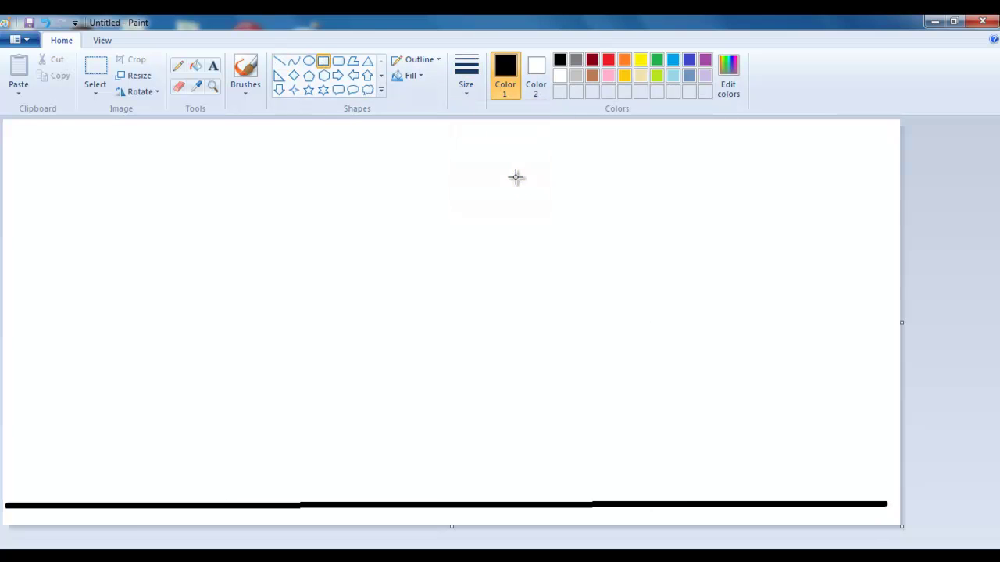
drag(391, 297, 684, 502)
click(370, 63)
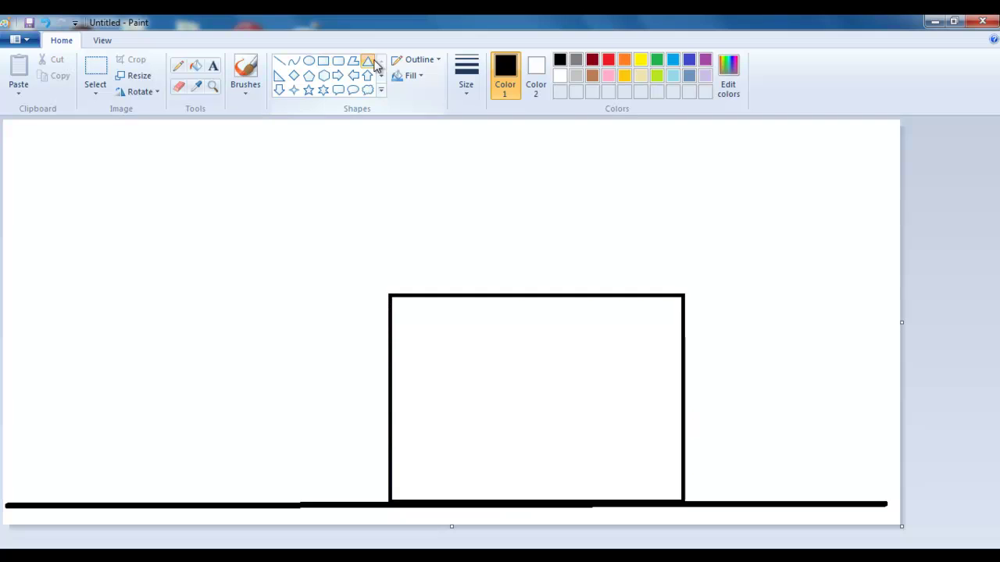
drag(340, 141, 727, 294)
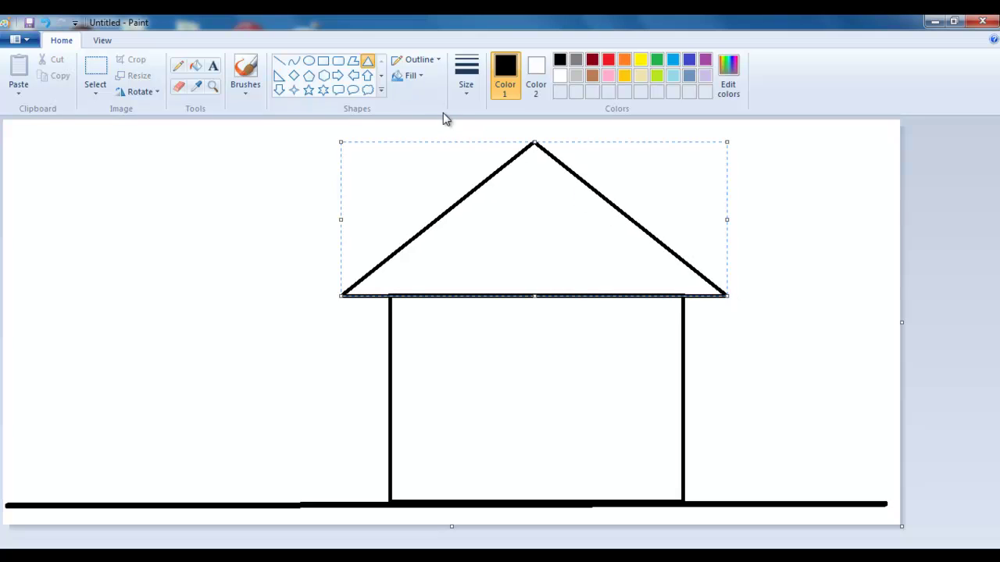
Add a rectangular chimney over the roof's right slope and erase its part inside the roof
click(322, 60)
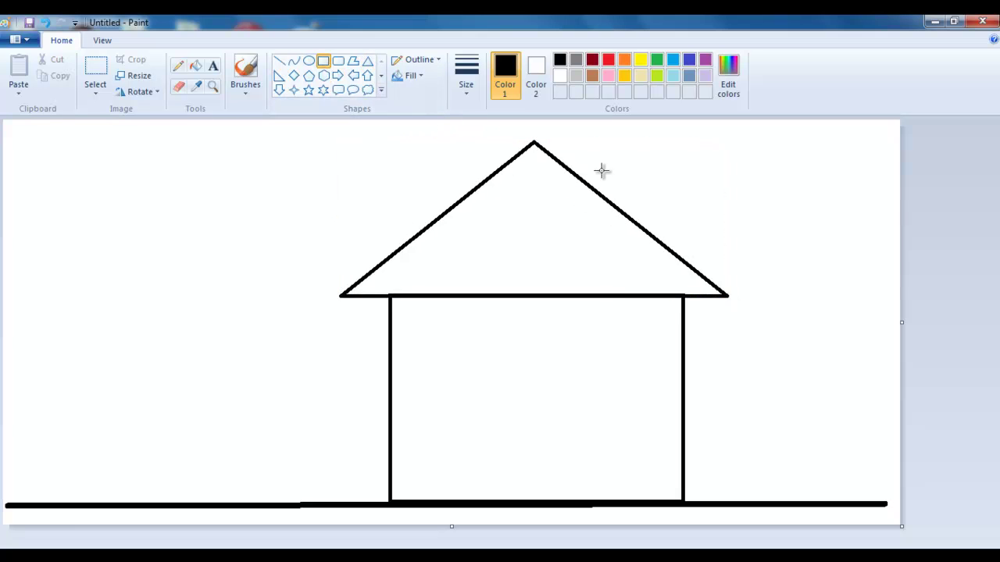
drag(607, 157, 674, 273)
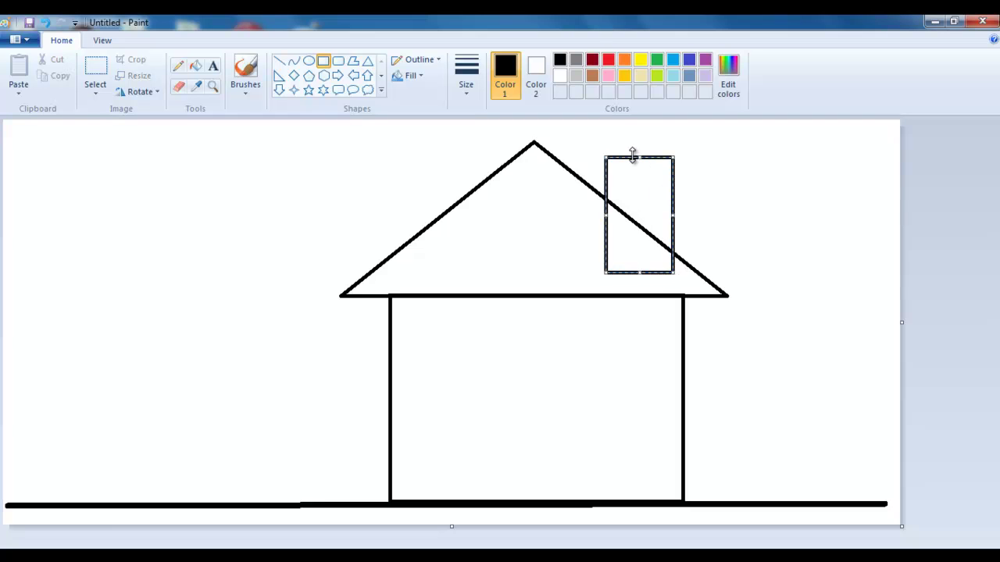
click(617, 153)
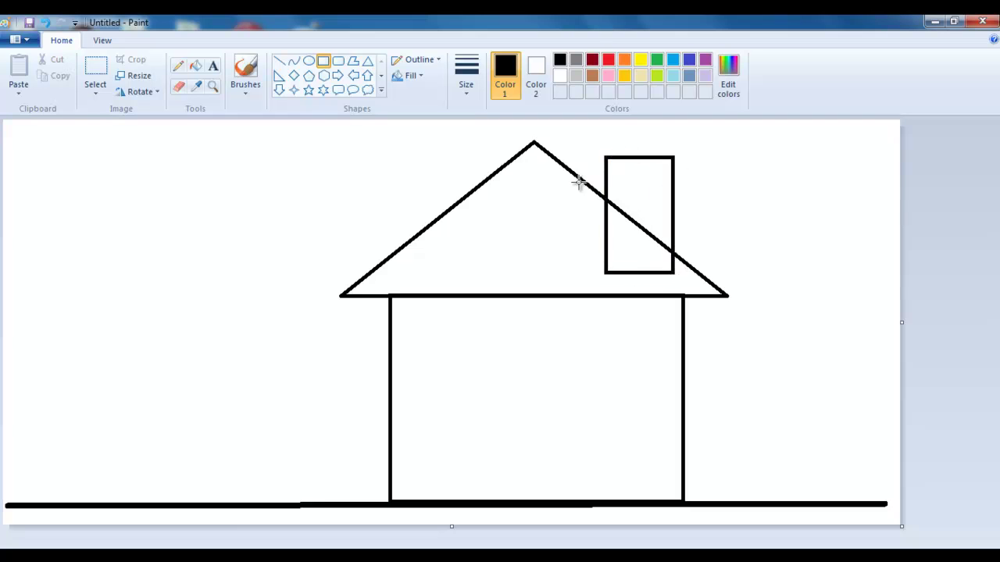
click(179, 86)
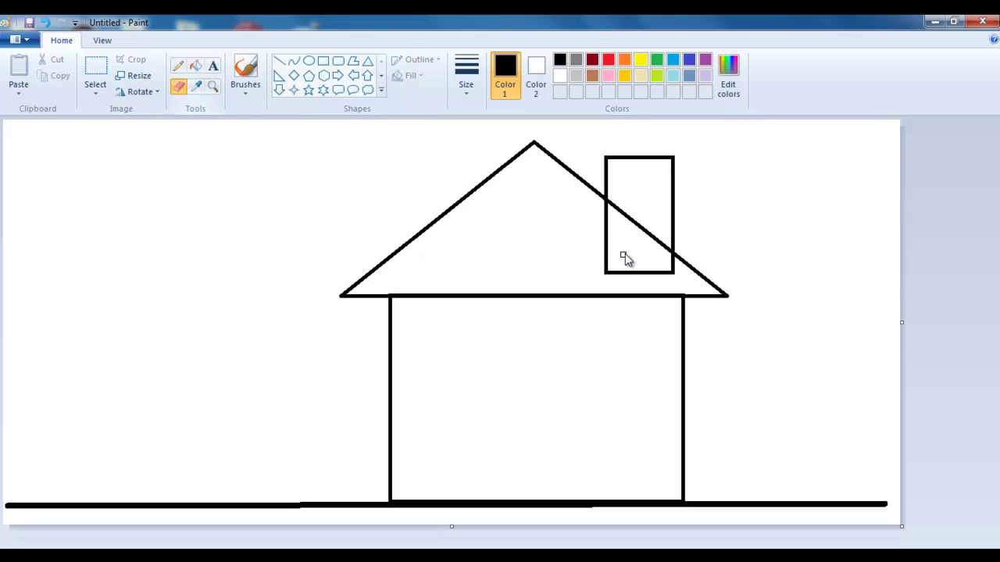
mouse_move(606, 207)
mouse_down()
mouse_move(607, 271)
mouse_move(596, 228)
mouse_move(605, 277)
mouse_move(670, 273)
mouse_move(674, 262)
mouse_move(675, 276)
mouse_move(613, 272)
mouse_move(669, 266)
mouse_up()
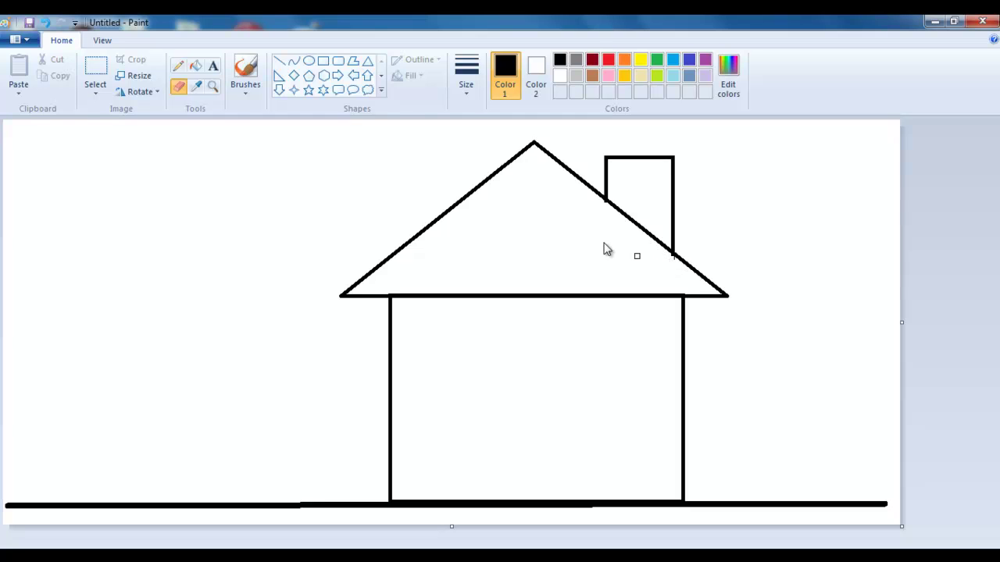
Draw a rectangular door at the middle of the house wall, flanked by a circular window on the left and a triangular one on the right
click(323, 61)
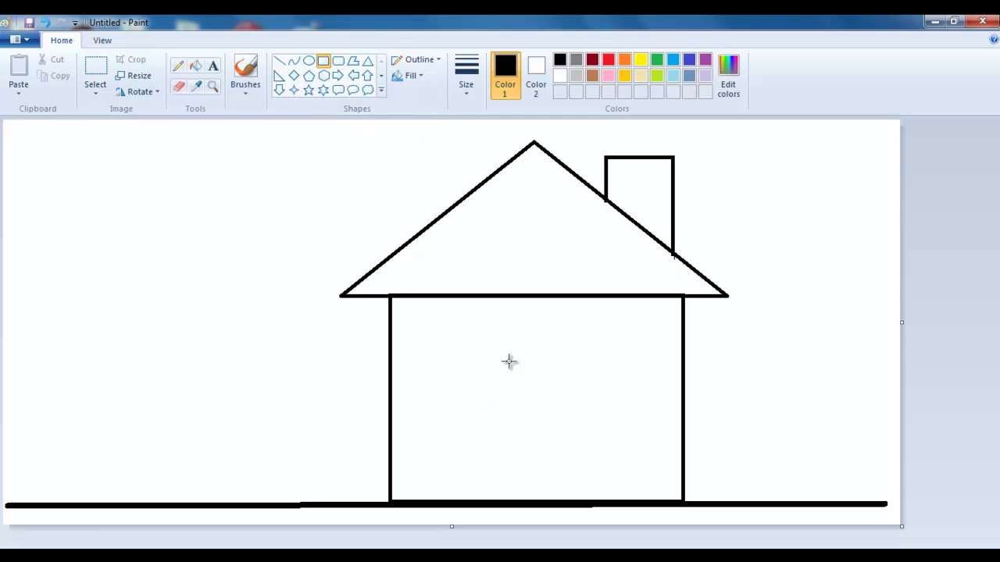
mouse_move(485, 359)
mouse_down()
mouse_move(526, 472)
mouse_move(579, 503)
mouse_up()
click(309, 61)
drag(405, 329, 476, 403)
click(367, 61)
drag(594, 325, 673, 396)
Draw a tree left of the house with a rectangular trunk and a freehand scalloped crown, erasing the trunk outline inside the crown
click(323, 64)
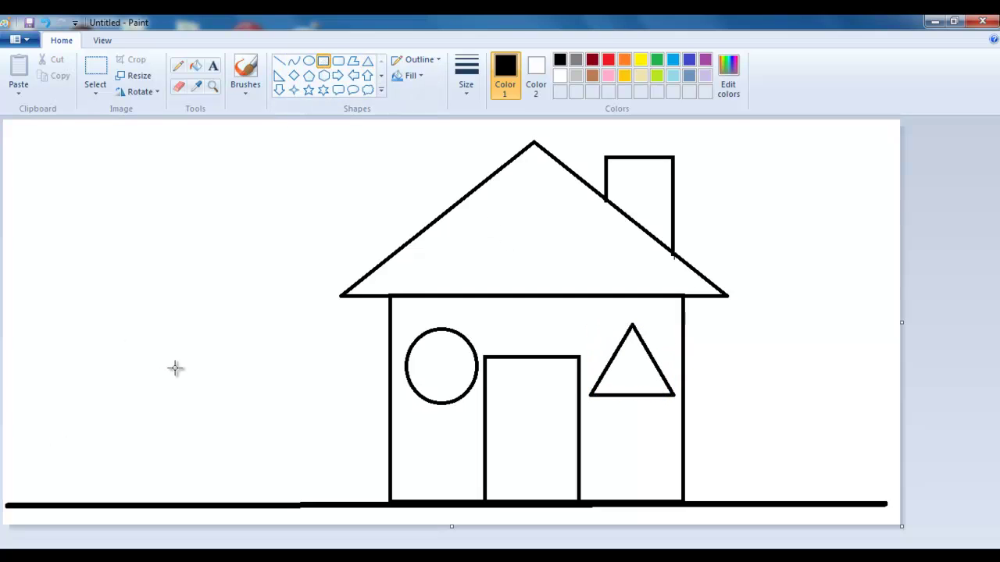
drag(162, 344, 237, 503)
click(177, 66)
click(466, 79)
click(495, 201)
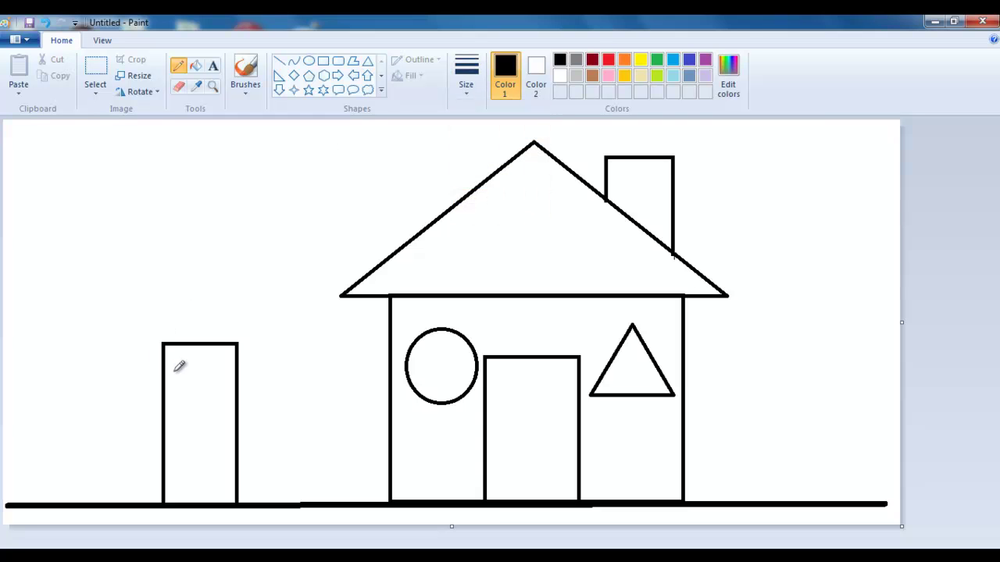
mouse_move(176, 375)
mouse_down()
mouse_move(126, 378)
mouse_move(116, 357)
mouse_move(93, 355)
mouse_move(71, 301)
mouse_move(104, 234)
mouse_move(137, 239)
mouse_move(152, 219)
mouse_move(184, 233)
mouse_move(210, 214)
mouse_move(259, 227)
mouse_move(294, 285)
mouse_move(278, 297)
mouse_move(287, 327)
mouse_move(255, 379)
mouse_move(190, 373)
mouse_up()
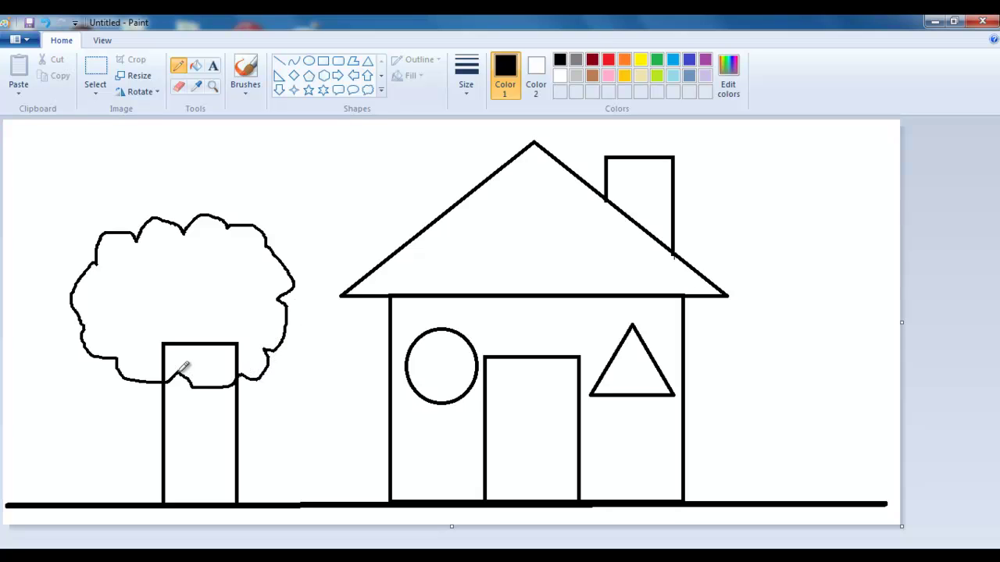
click(178, 86)
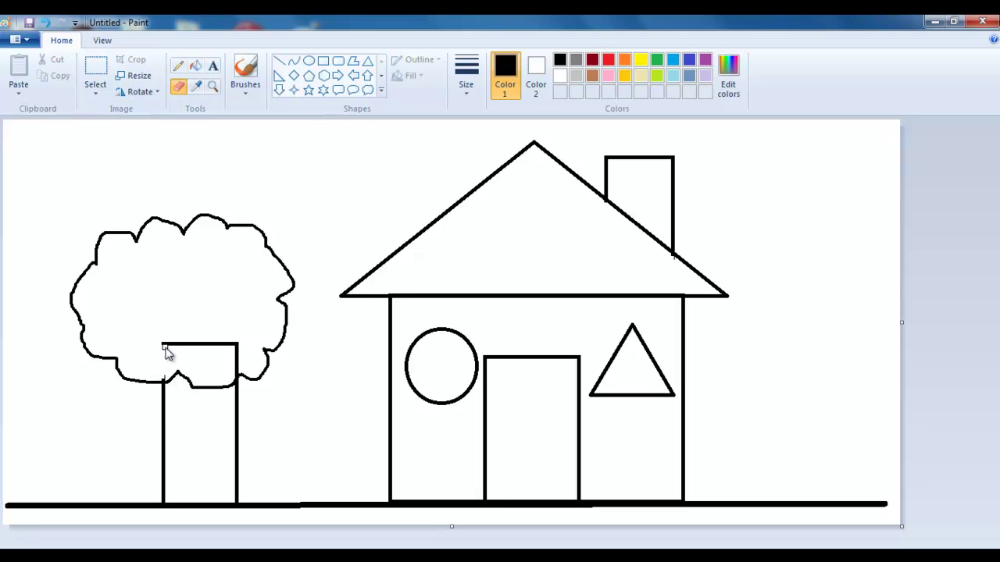
mouse_move(164, 349)
mouse_down()
mouse_move(236, 345)
mouse_move(162, 345)
mouse_move(233, 349)
mouse_up()
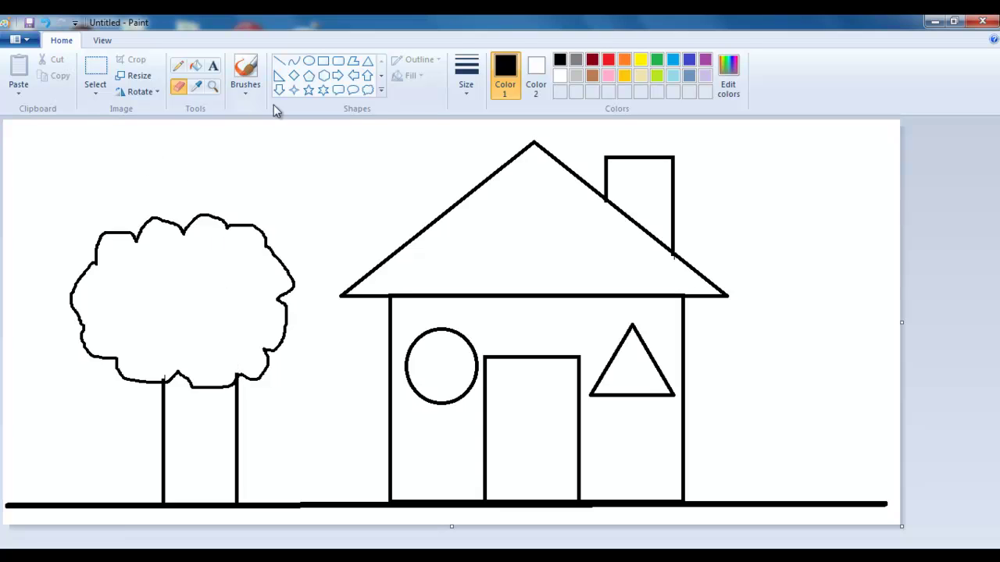
Draw a round sun between the tree and the roof and sketch two eyes and a smile in it
click(309, 61)
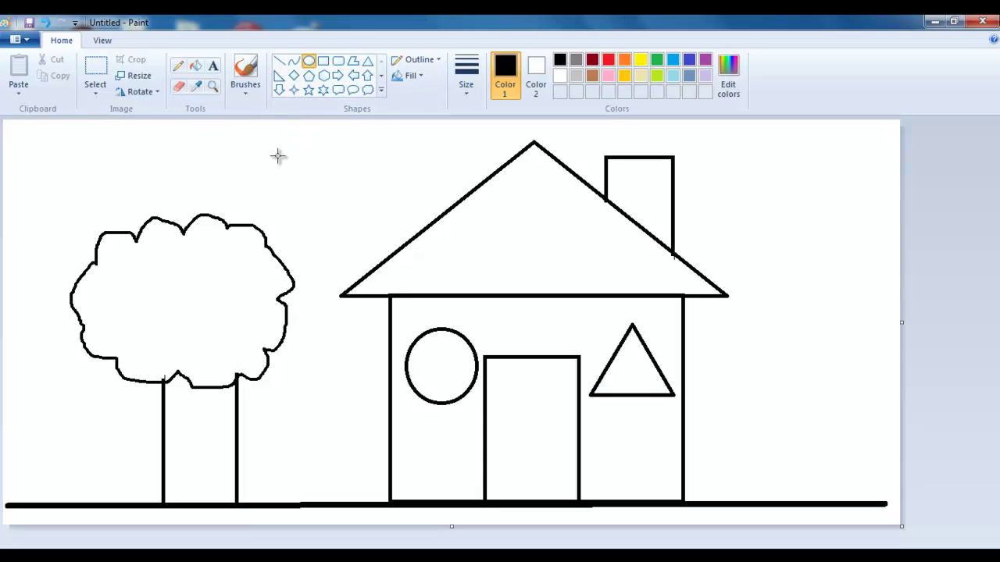
mouse_move(277, 160)
mouse_down()
mouse_move(364, 236)
mouse_move(353, 222)
mouse_up()
click(178, 66)
click(463, 87)
click(500, 204)
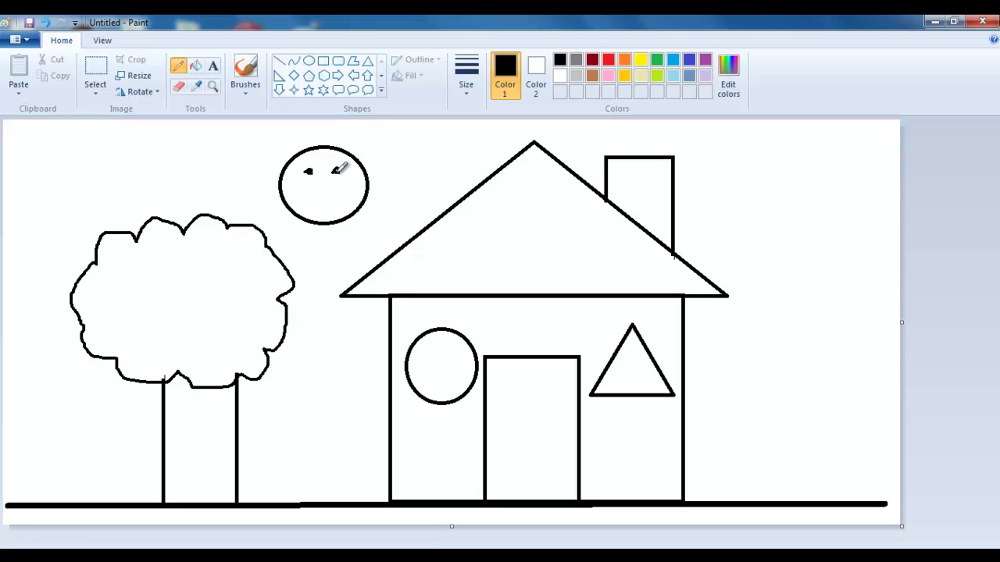
click(336, 170)
drag(306, 197, 324, 200)
Sketch short freehand rays all around the sun
drag(300, 136, 328, 145)
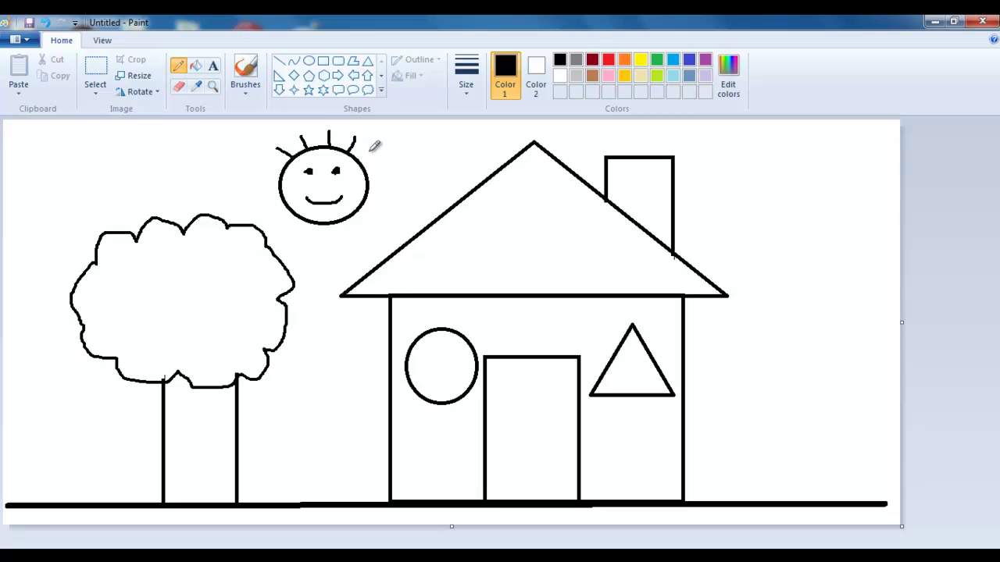
drag(378, 170, 369, 173)
drag(369, 220, 361, 208)
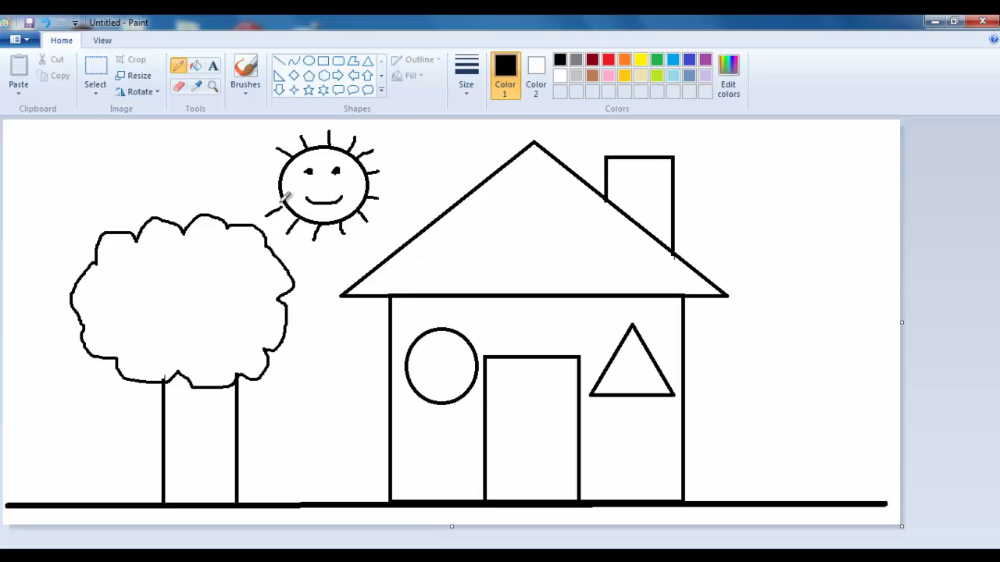
drag(265, 188, 279, 186)
Fill the house with colour: indigo blue walls, a red roof and a brown chimney
click(196, 66)
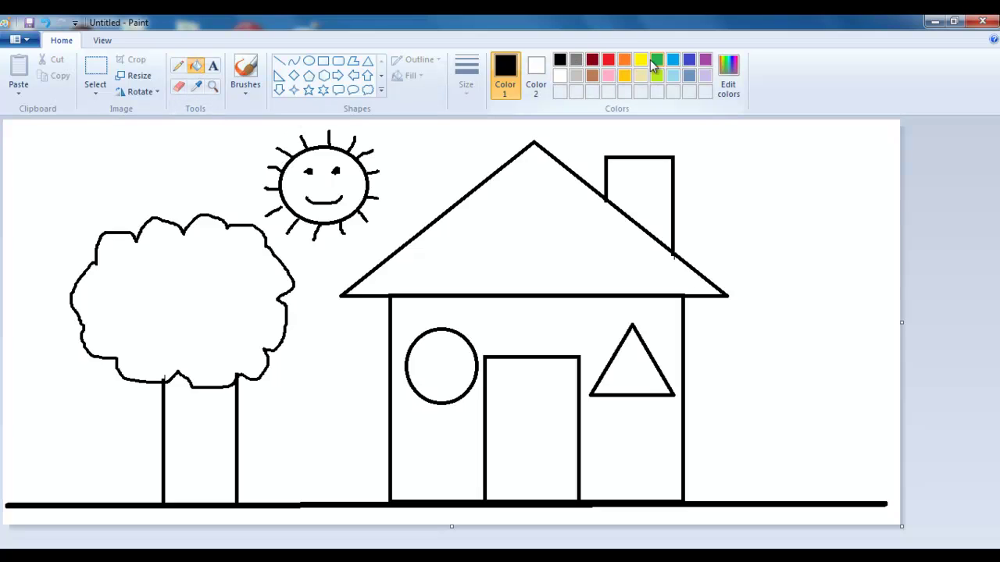
click(688, 63)
click(577, 320)
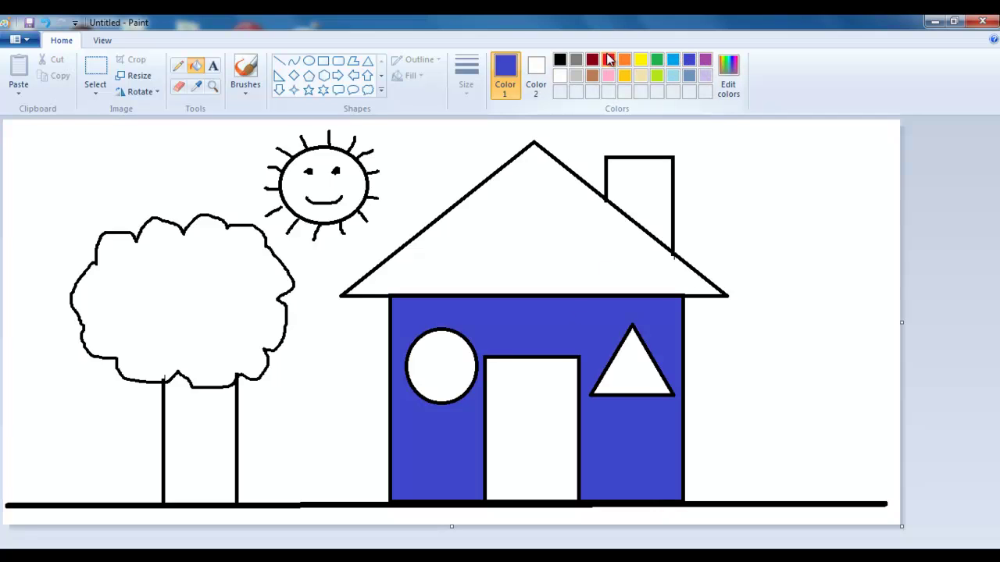
click(539, 200)
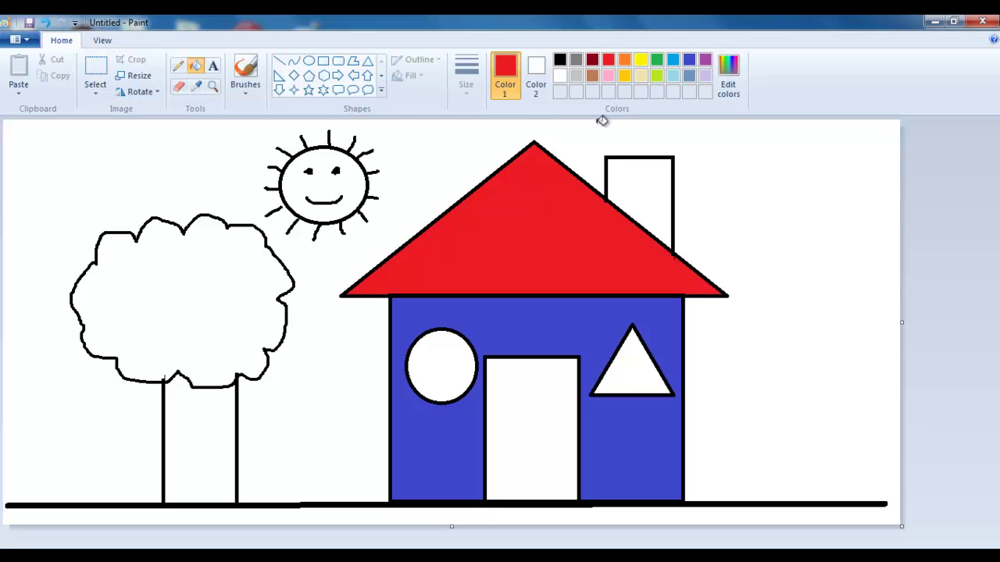
click(593, 78)
click(663, 192)
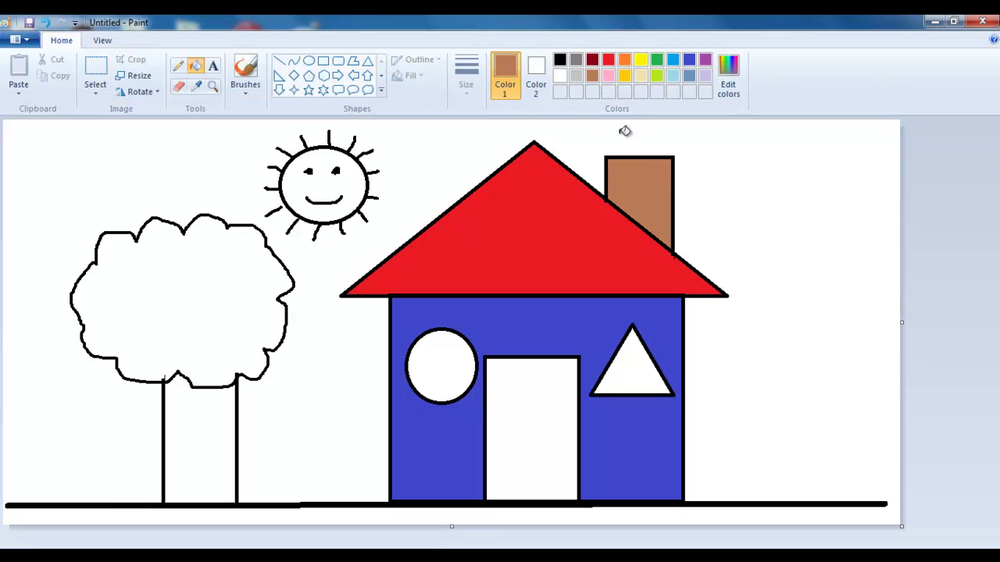
Fill the tree trunk with a custom lighter brown (red 190, green 132, blue 101) and the crown with green
click(714, 88)
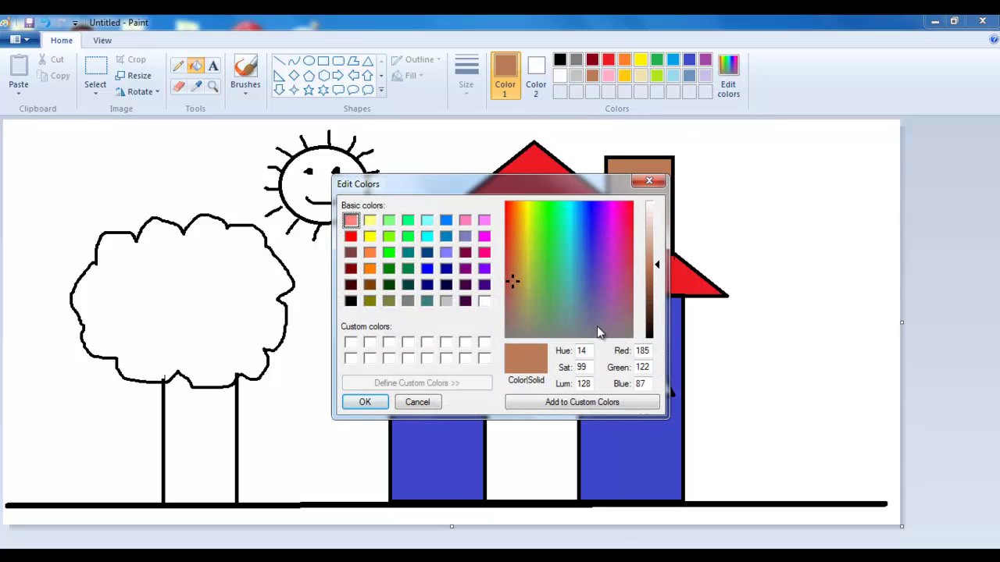
drag(655, 264, 657, 266)
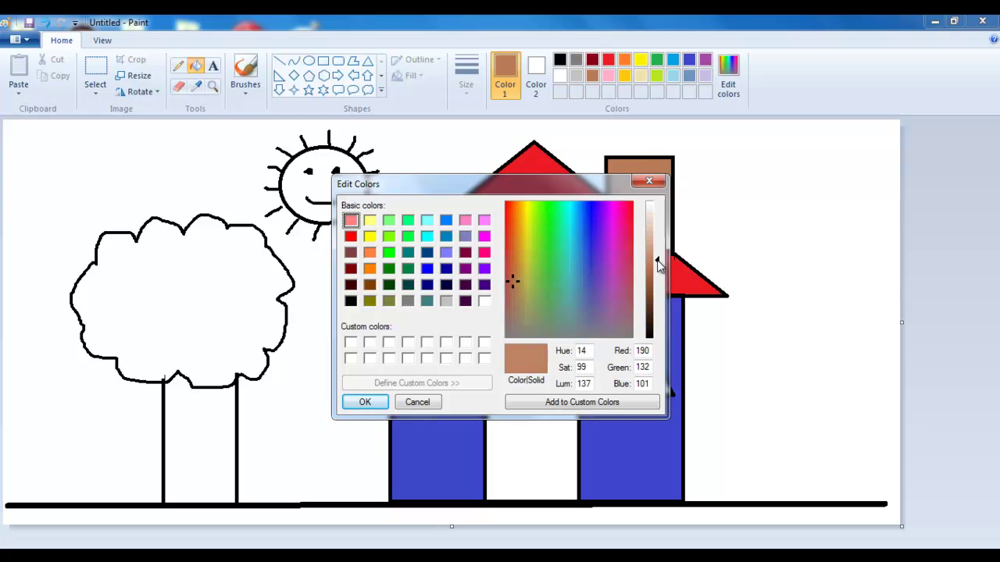
click(364, 403)
click(205, 440)
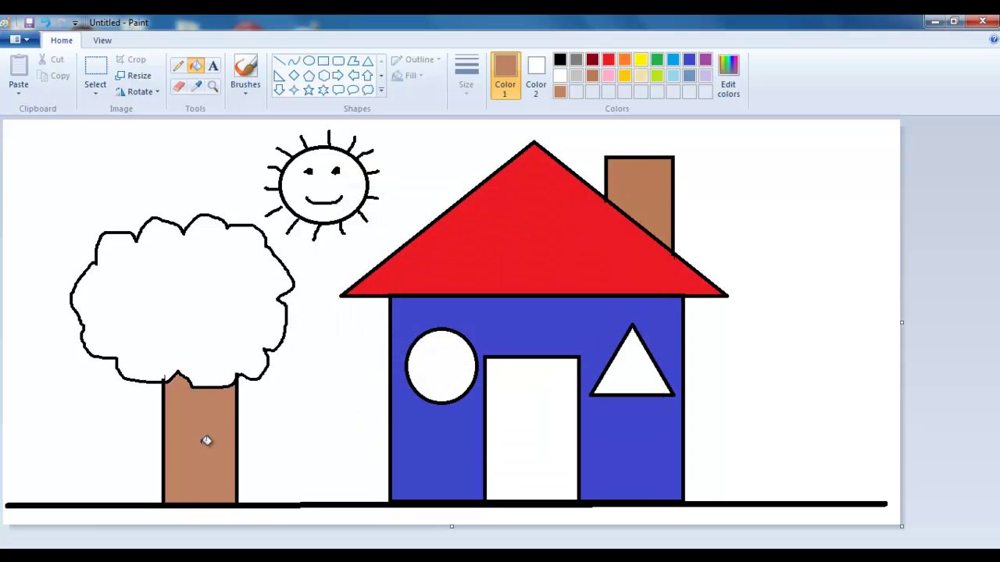
click(657, 60)
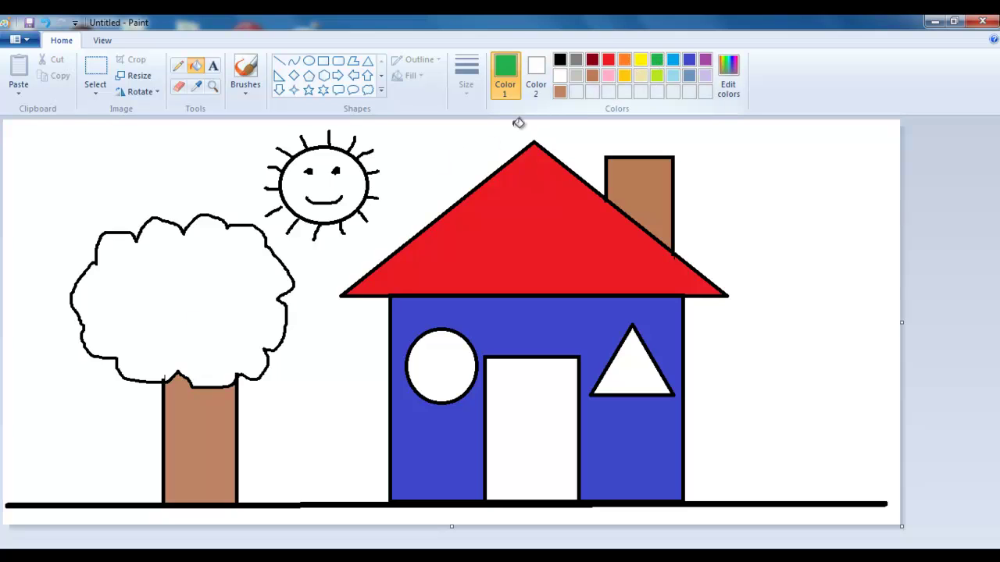
click(154, 323)
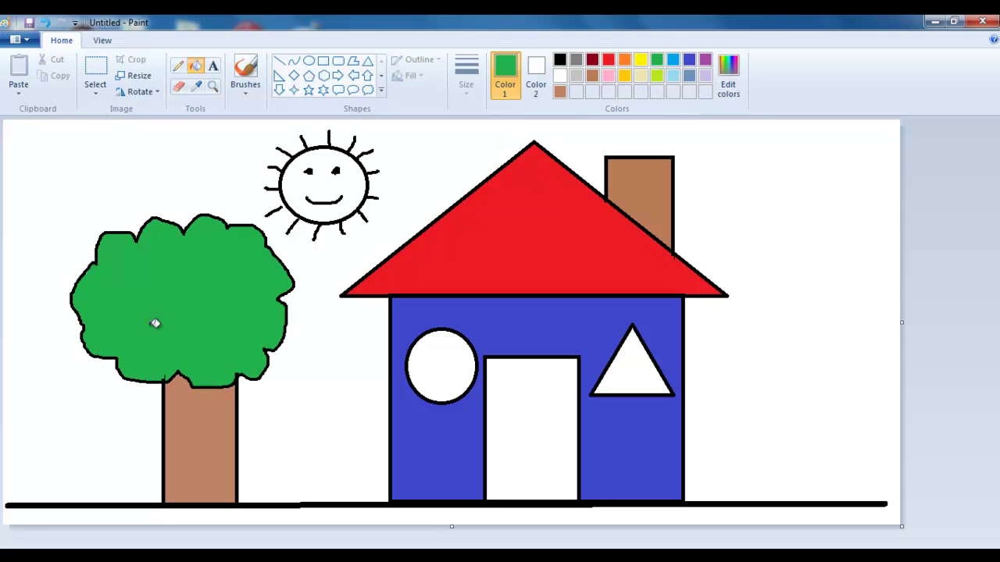
Fill both house windows with light pink and the door with orange
click(608, 75)
click(467, 349)
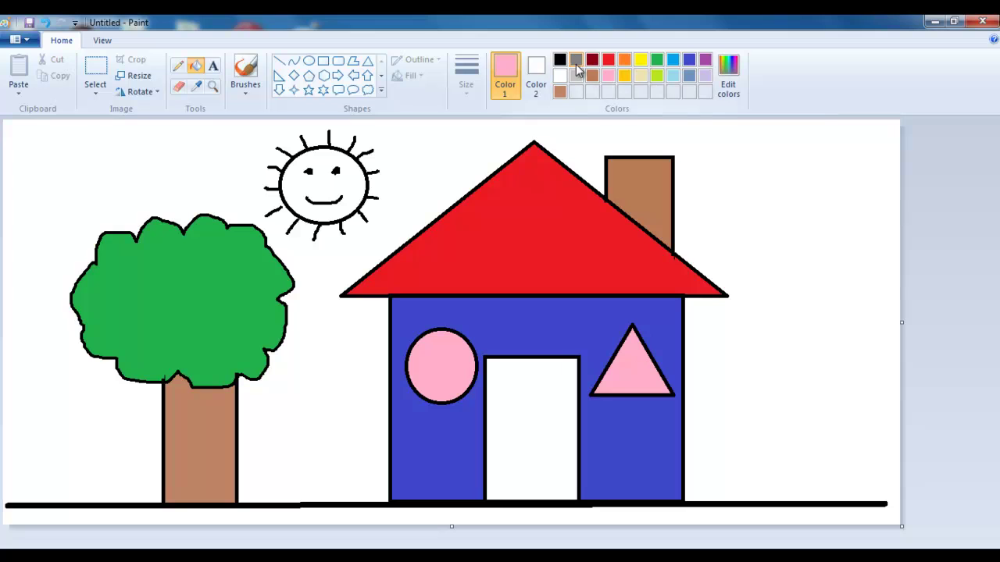
click(627, 62)
click(531, 422)
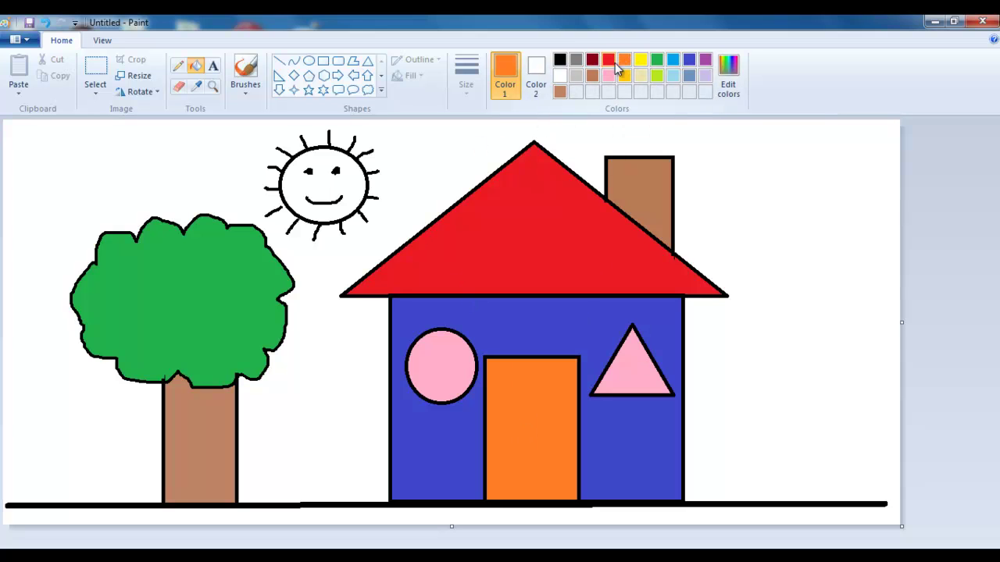
Fill the sun with yellow and the background around the drawing with light turquoise
click(657, 60)
click(641, 62)
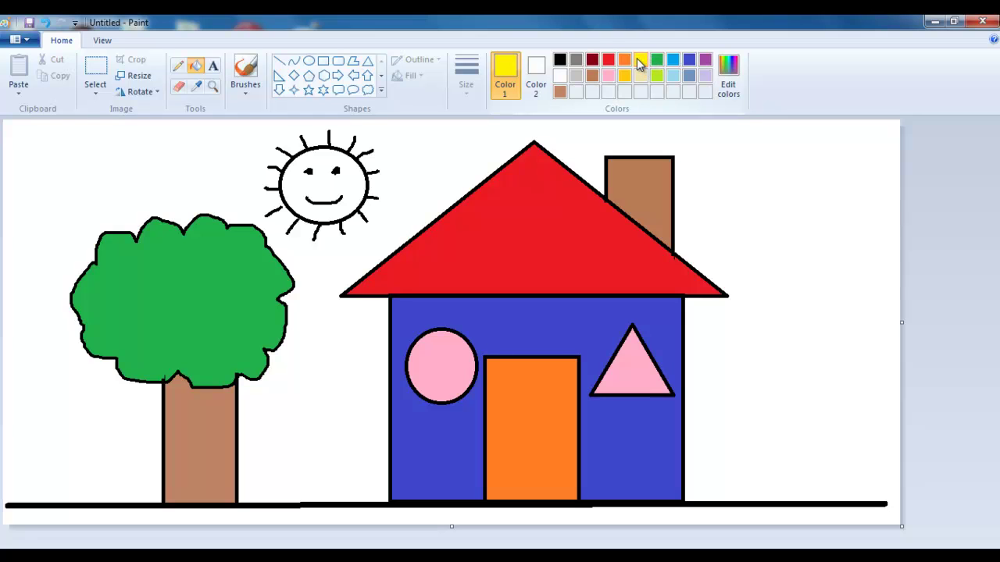
click(349, 195)
click(674, 78)
click(804, 236)
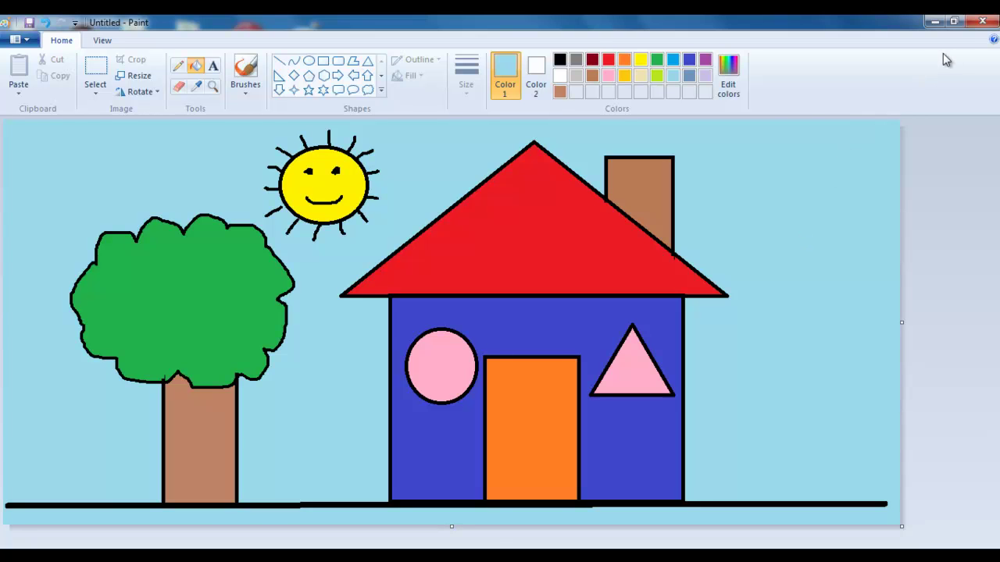
Close the drawing, choosing to save its changes, and use the Desktop as the save location
click(976, 24)
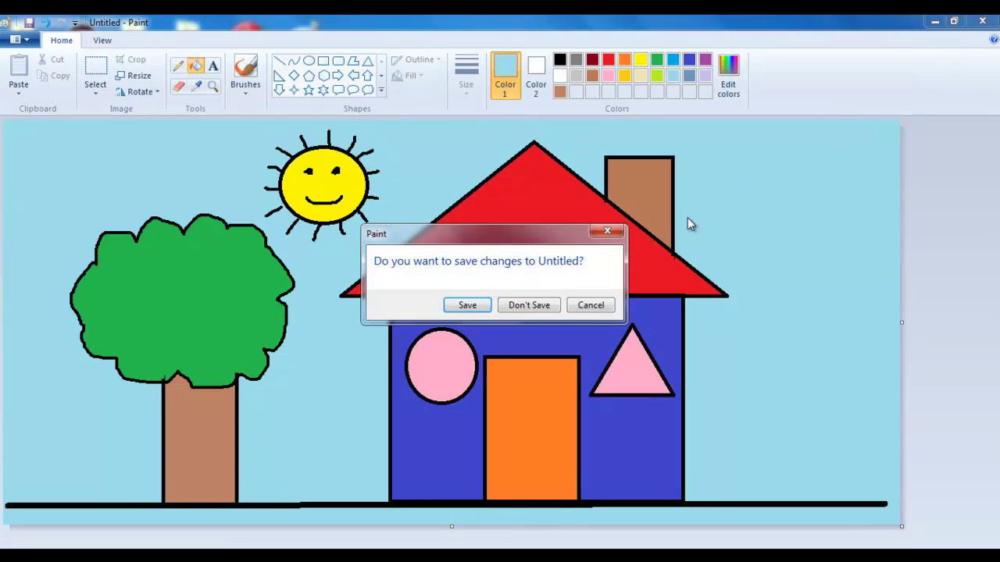
click(464, 306)
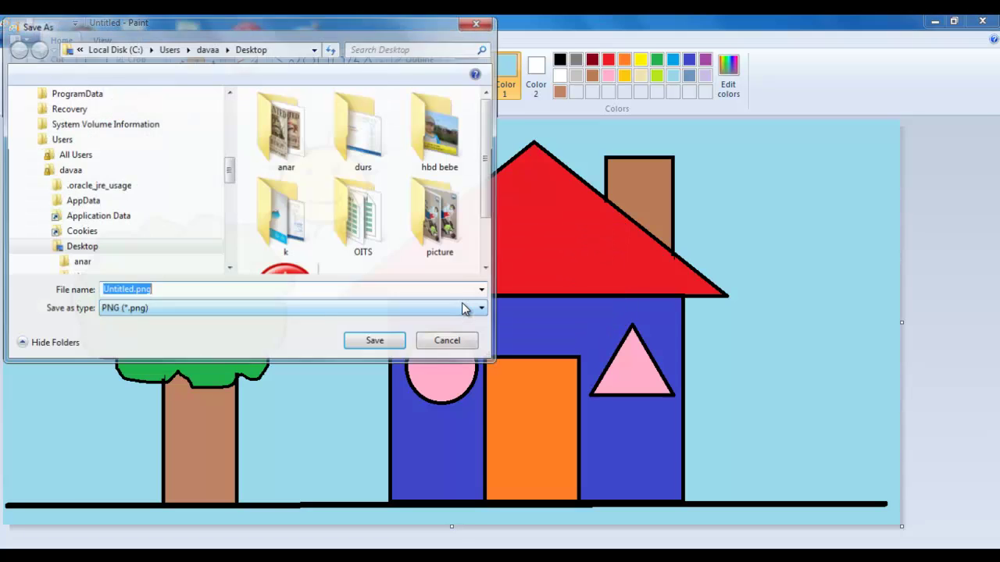
drag(229, 170, 228, 109)
click(90, 162)
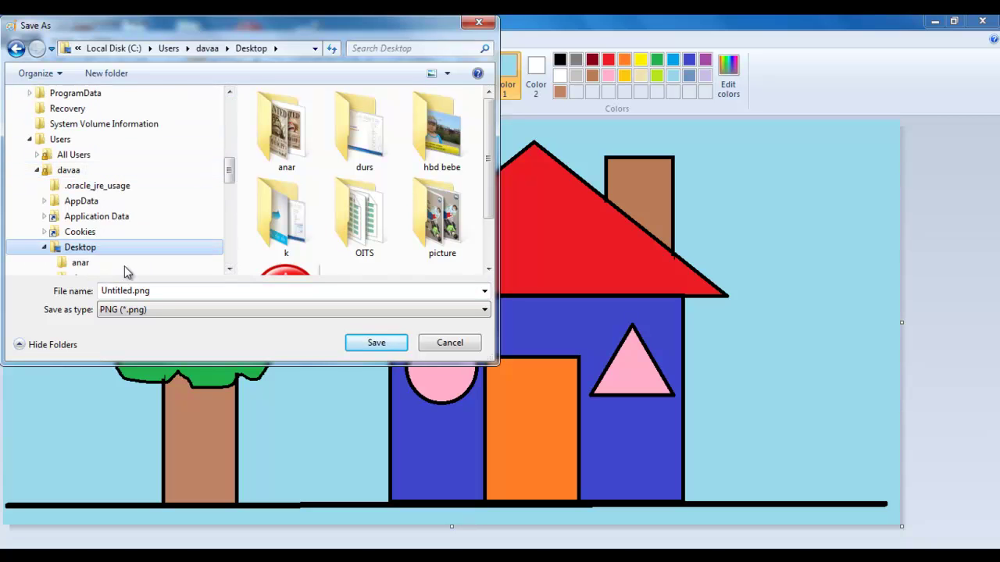
Name the drawing "shape house" and save it in PNG format
click(156, 292)
text(shape house)
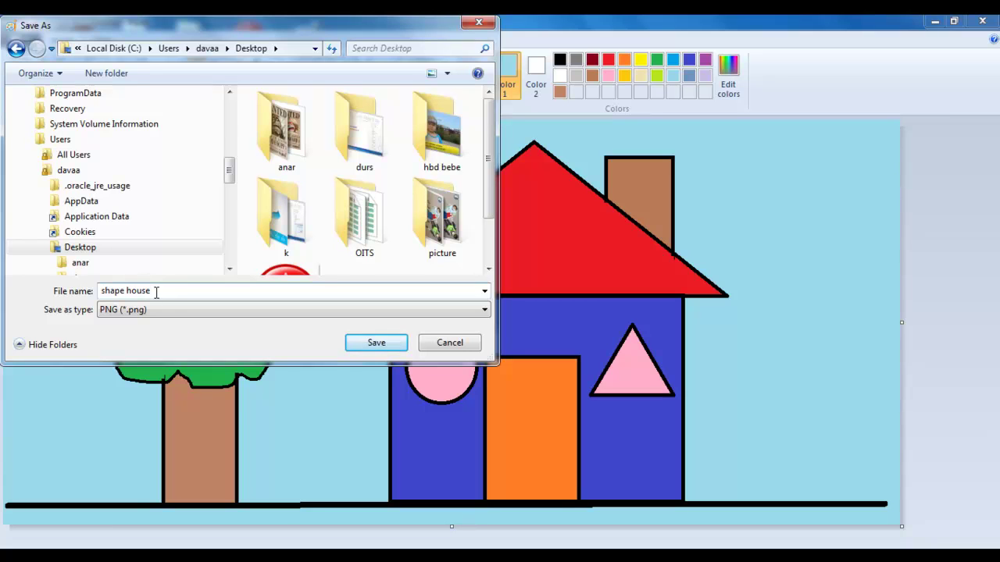
click(130, 311)
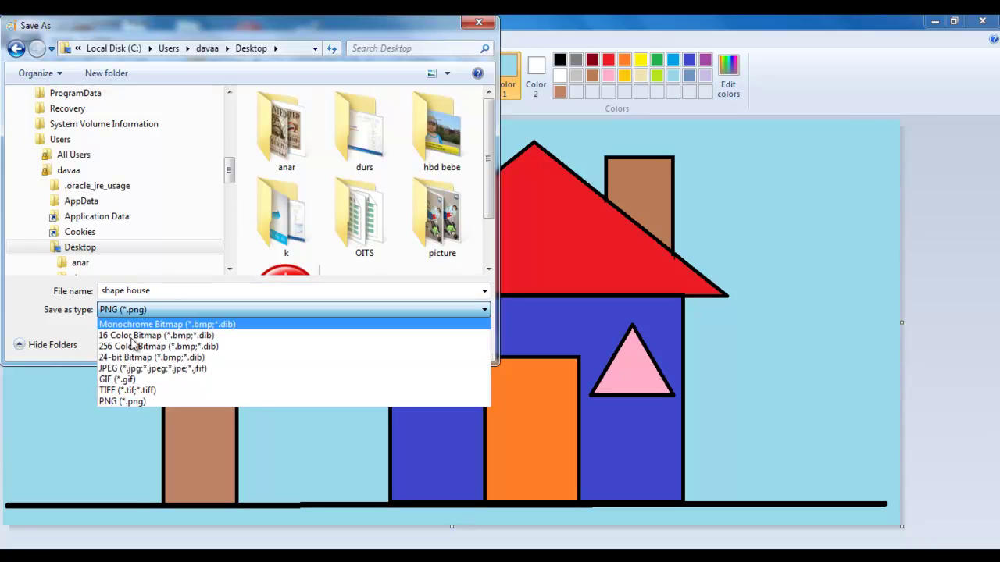
click(130, 401)
click(375, 344)
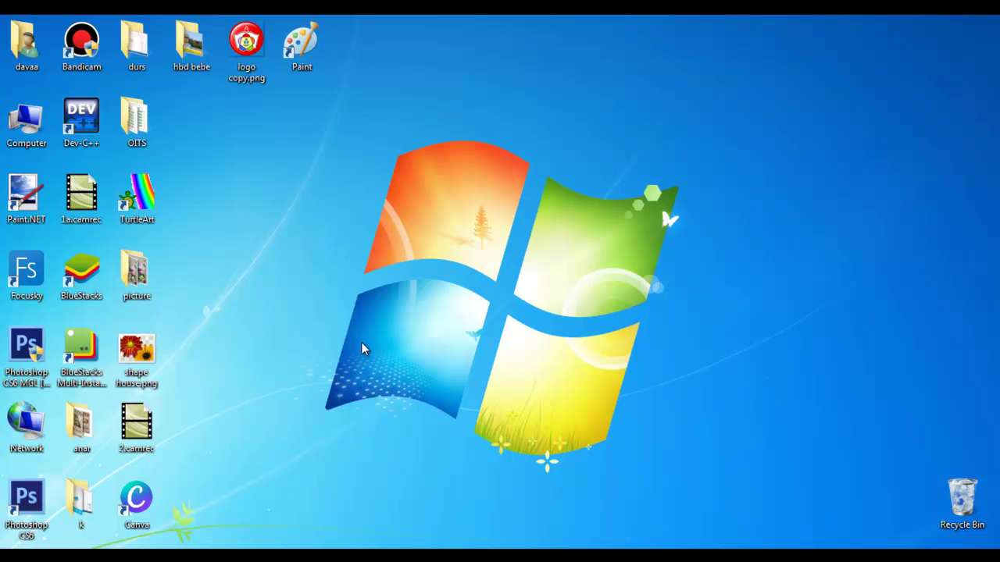
Open the saved shape house.png from the desktop in Windows Photo Viewer to check the picture
double_click(147, 370)
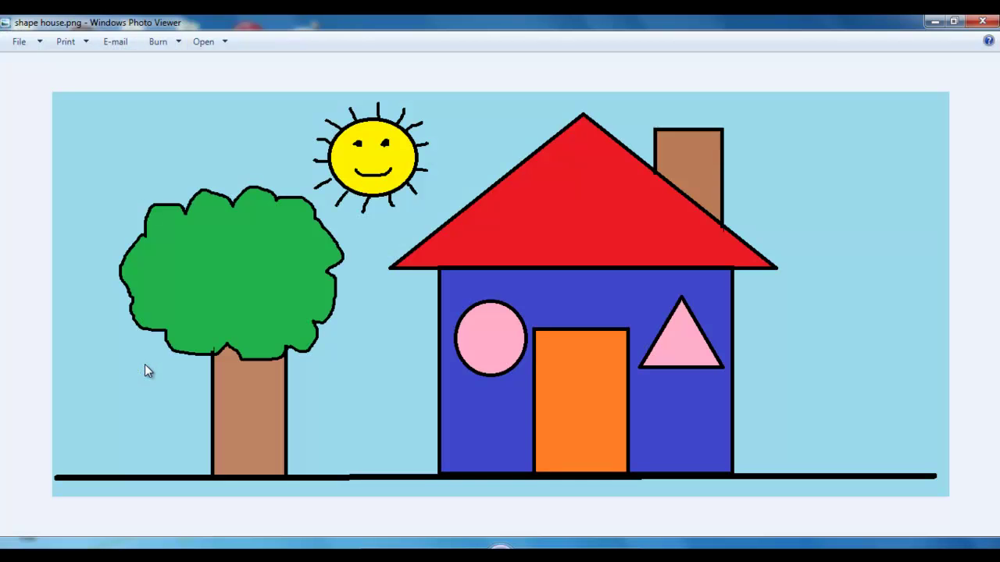